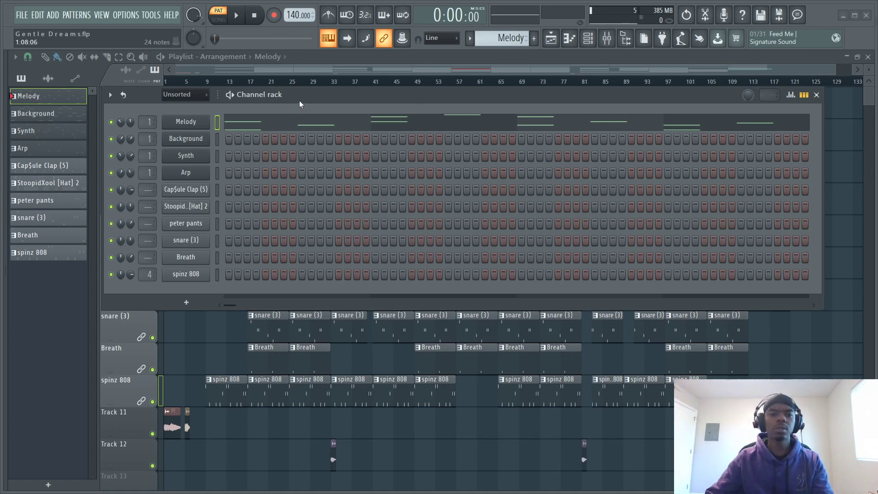
Audition the Melody pattern and the Background pattern one after the other in pattern mode
key("space")
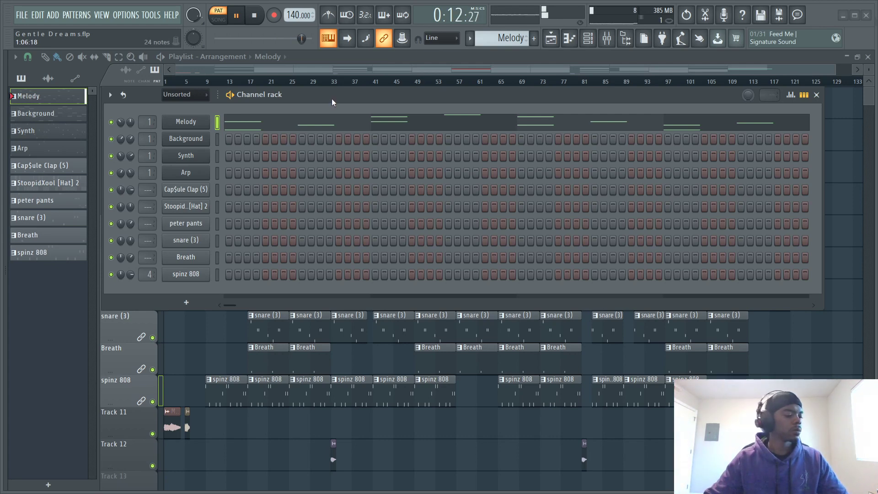
key("space")
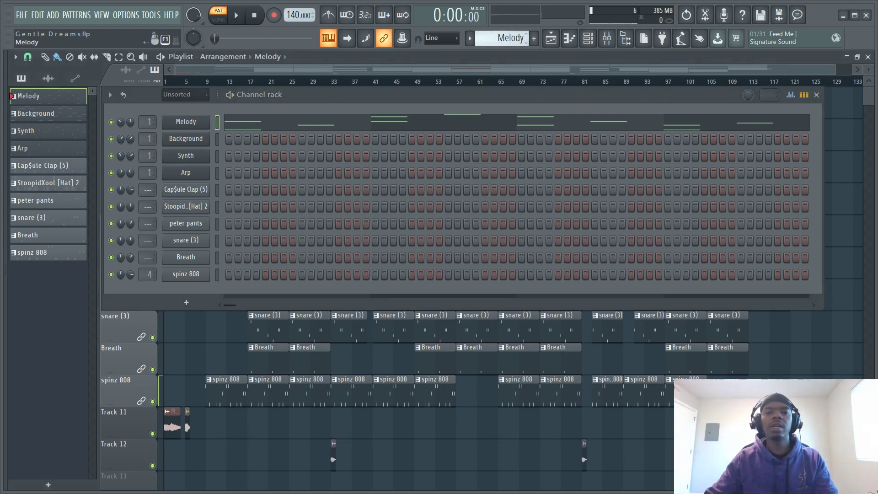
scroll(500, 39, "down", 1)
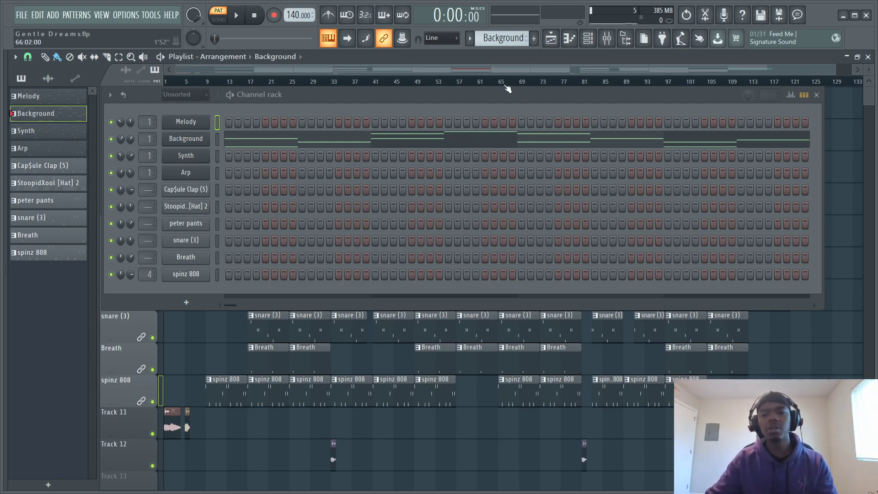
left_click(494, 94)
key("space")
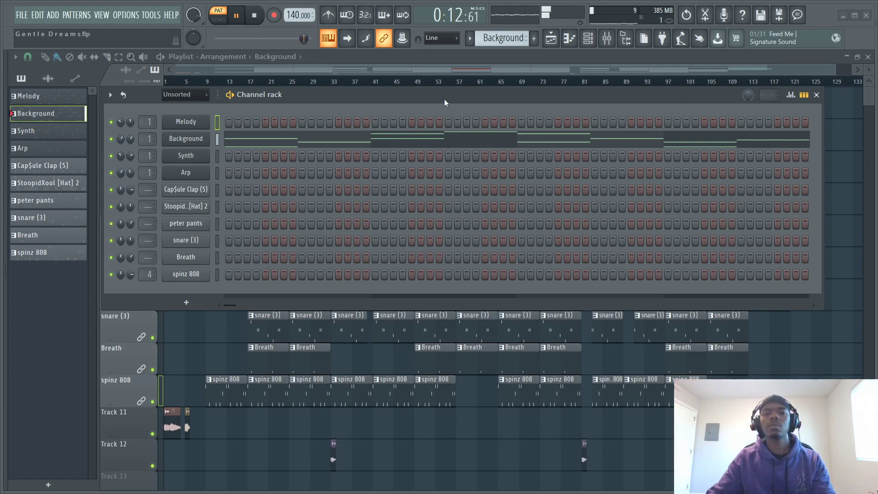
key("space")
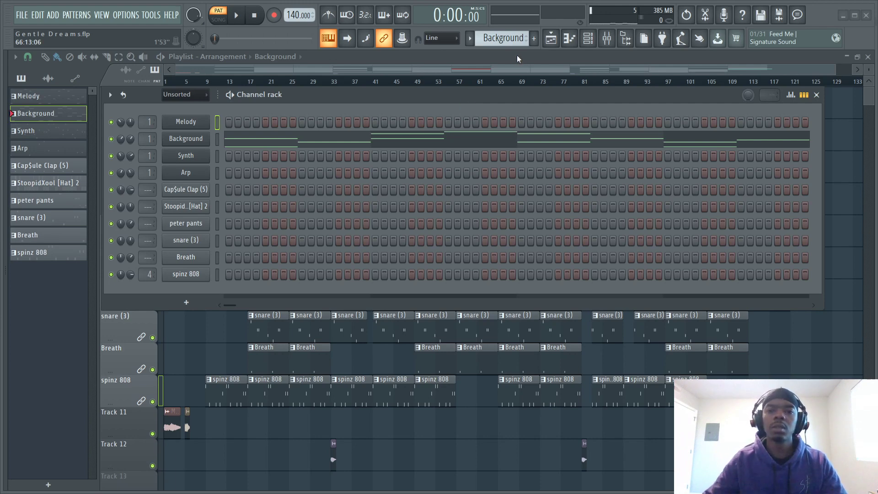
Audition the Synth pattern and the Arp pattern one after the other
scroll(509, 40, "down", 1)
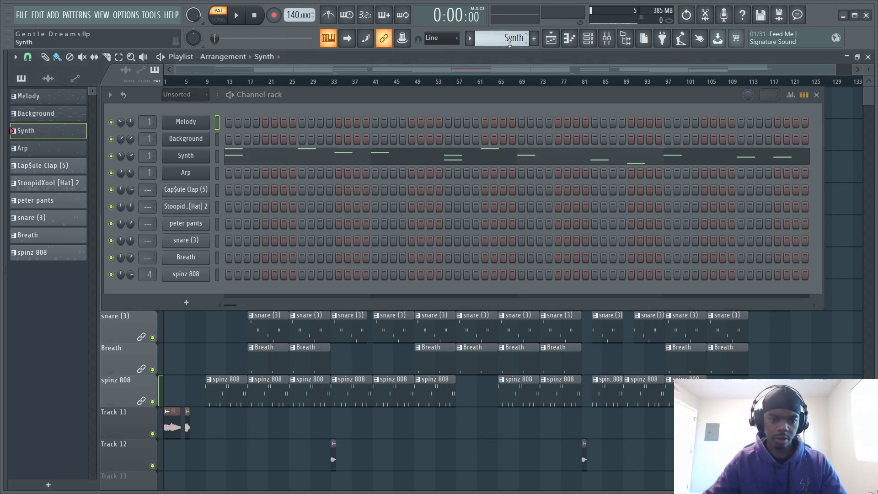
left_click(441, 98)
key("space")
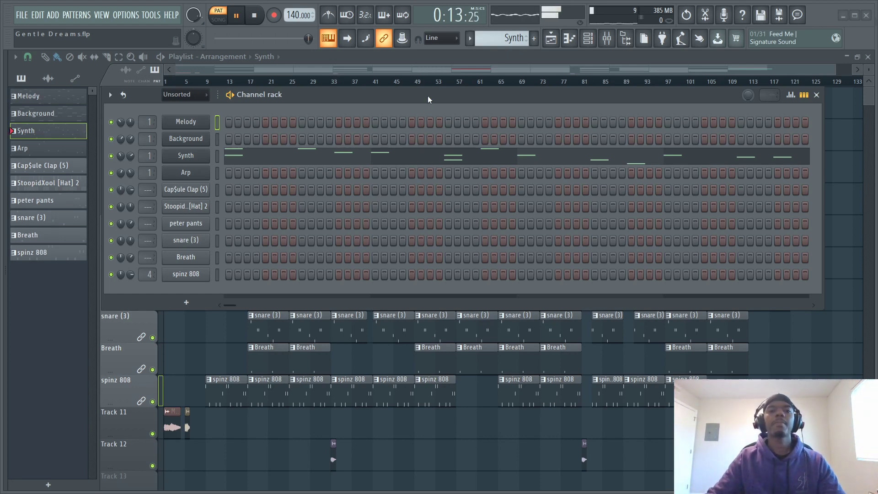
key("space")
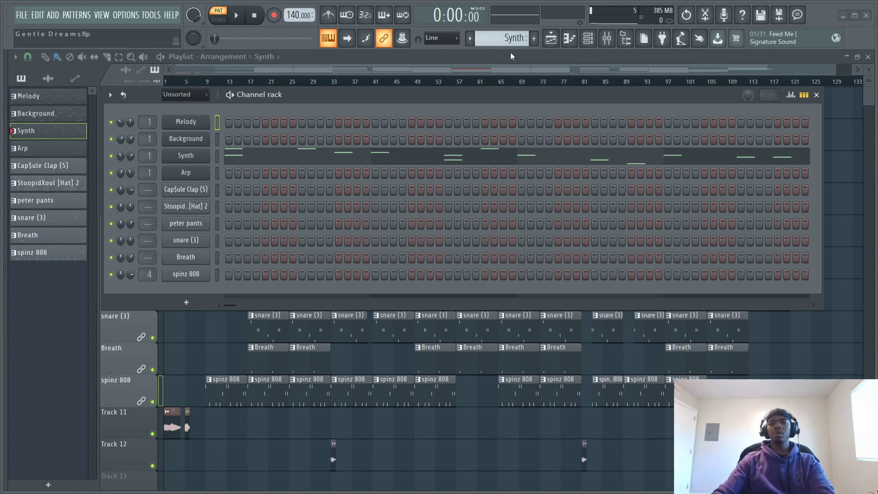
scroll(508, 38, "down", 1)
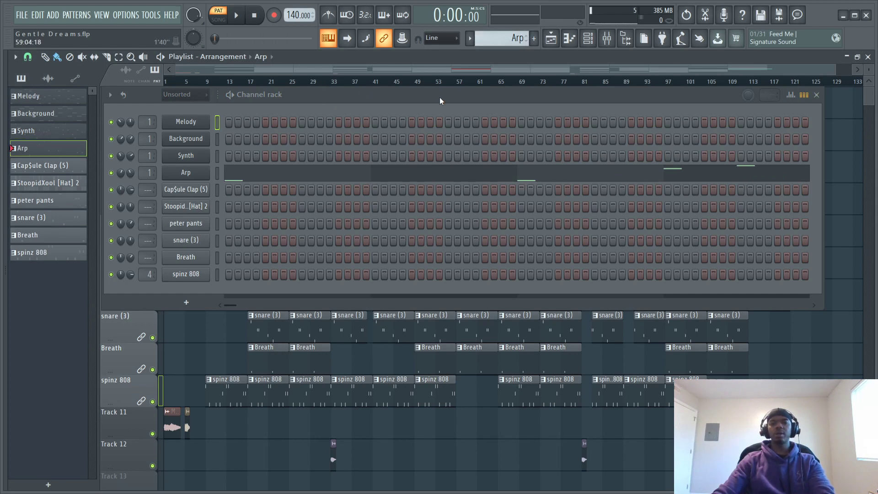
key("space")
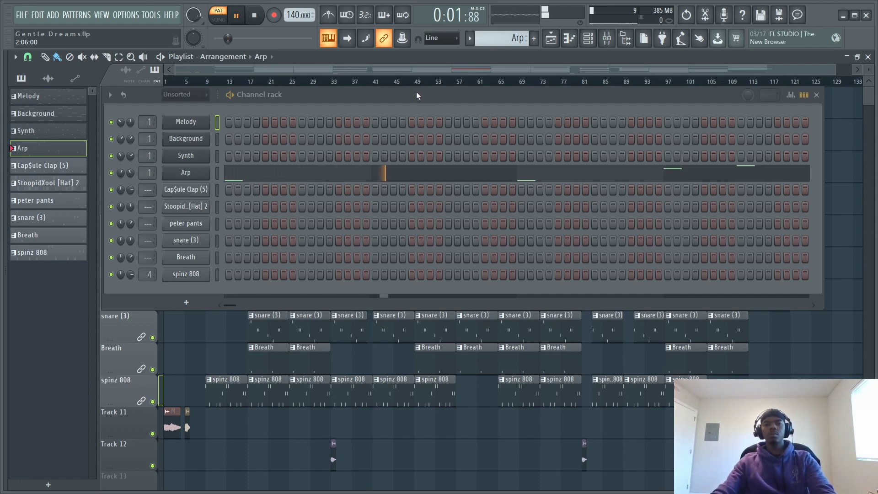
key("space")
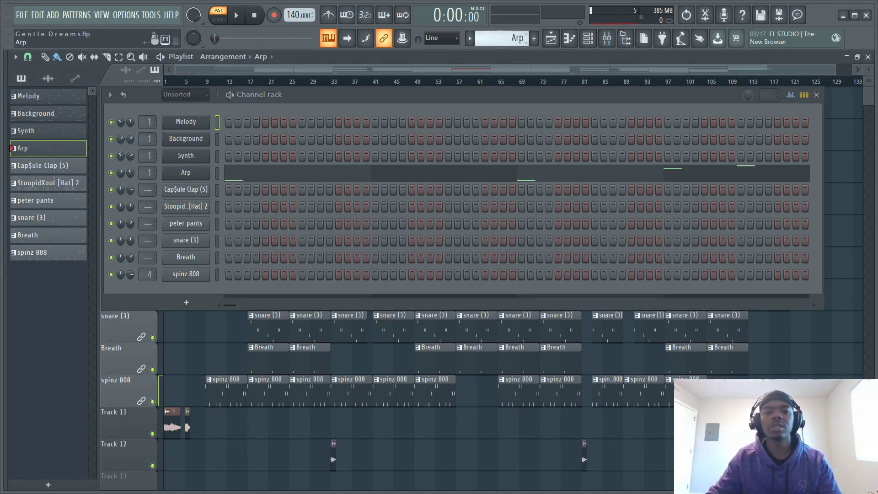
Audition the Cap$ule Clap (5) pattern and the StoopidXool [Hat] 2 pattern, stopping playback at the end
scroll(500, 43, "down", 1)
key("space")
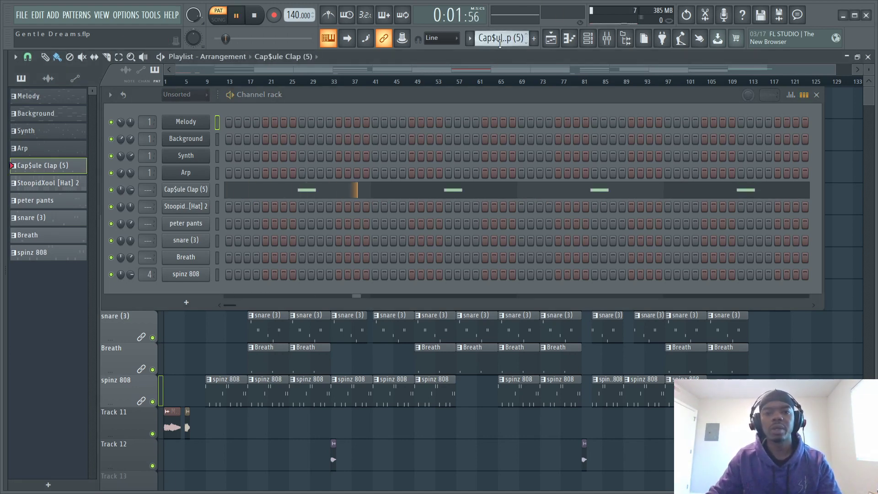
scroll(500, 43, "down", 1)
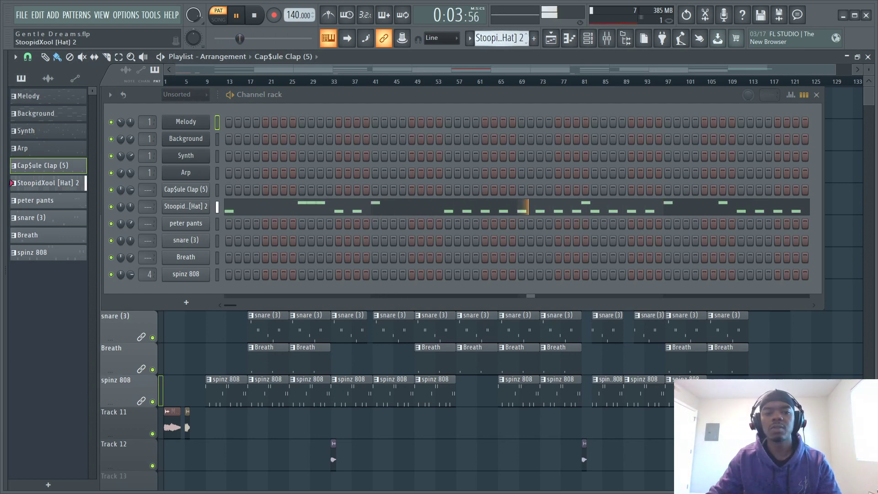
key("space")
key("space")
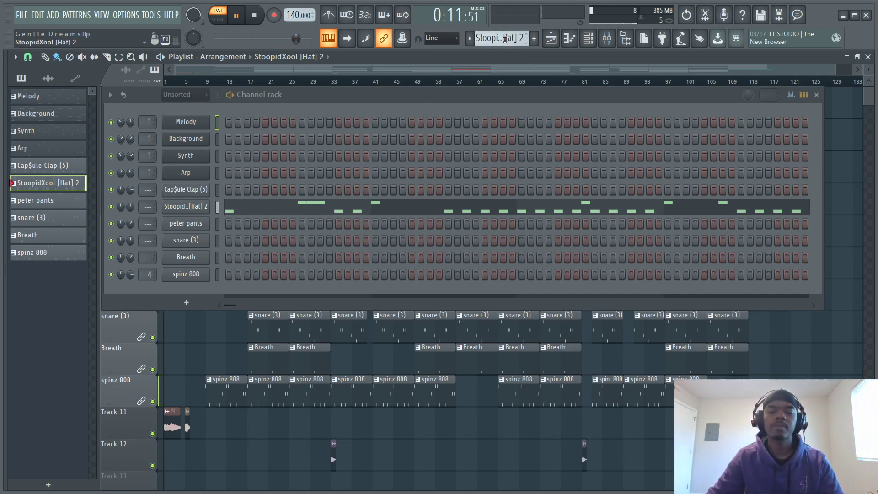
key("space")
Audition the peter pants, snare (3) and Breath patterns in sequence, stopping playback on Breath
scroll(505, 39, "down", 1)
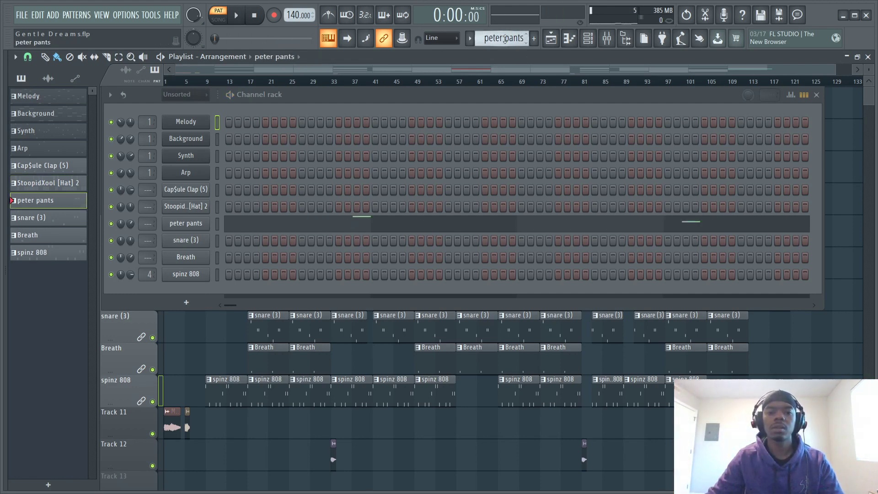
key("space")
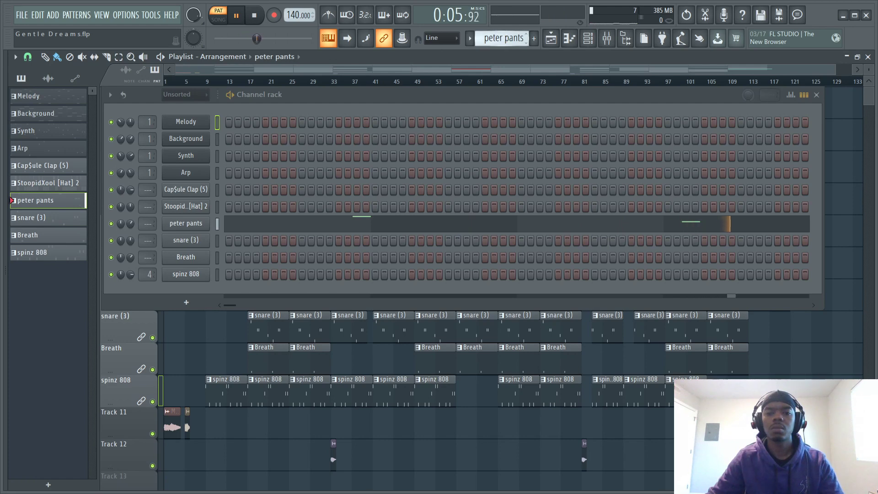
scroll(503, 38, "down", 1)
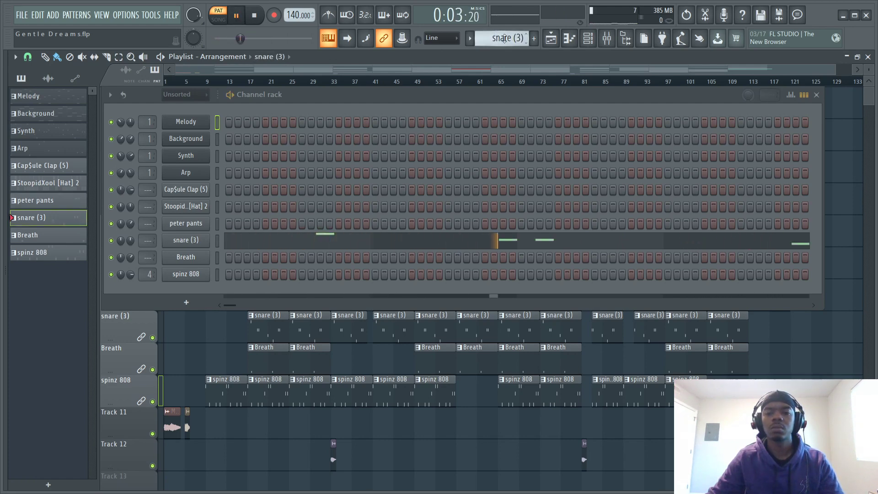
scroll(504, 38, "down", 1)
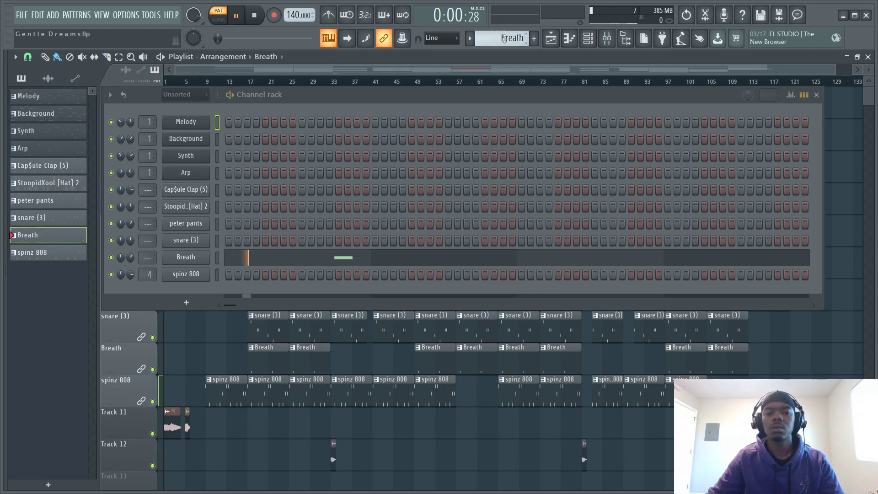
key("space")
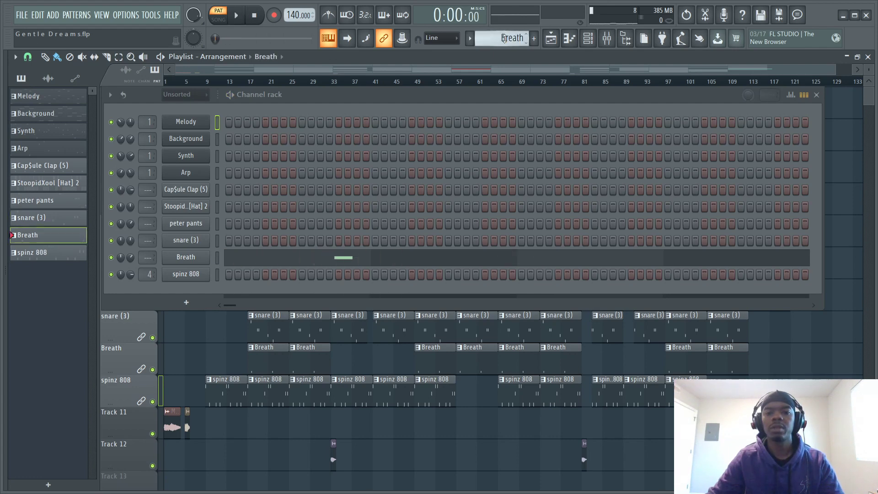
Select the spinz 808 pattern and audition it
scroll(503, 38, "down", 1)
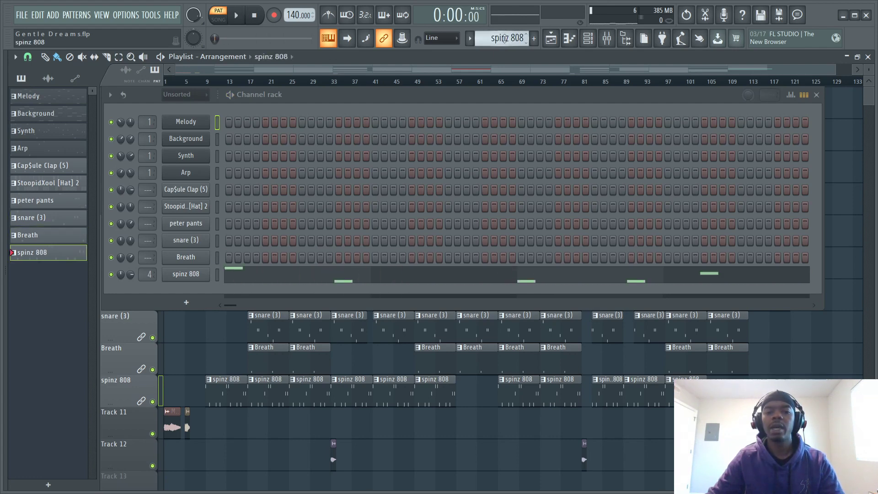
left_click(605, 102)
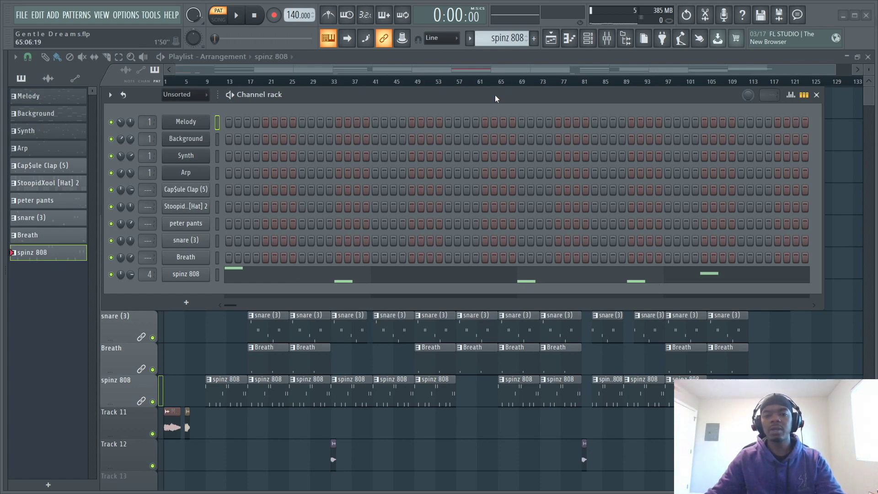
key("space")
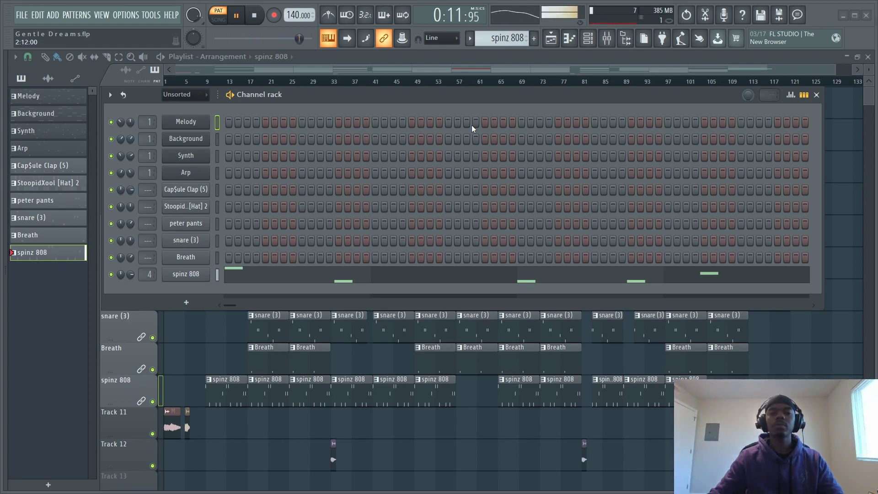
key("space")
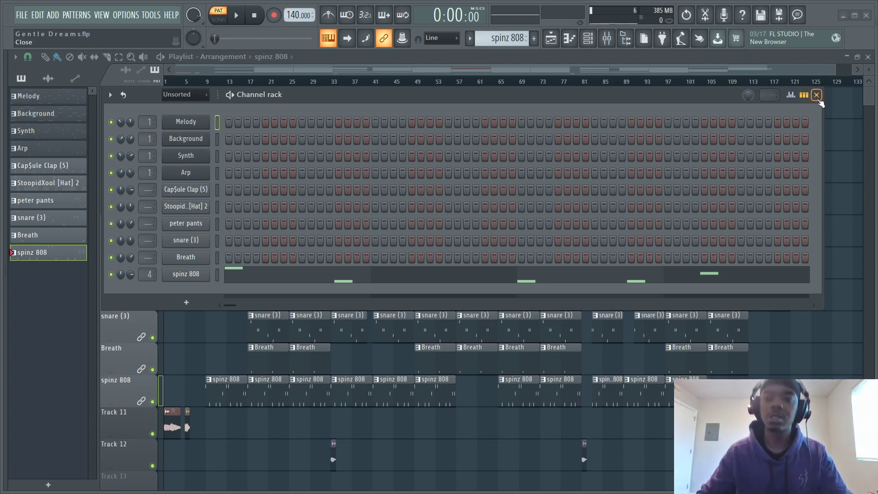
Close the Channel rack to uncover the playlist and play the full arrangement in song mode
left_click_drag(833, 69, 488, 96)
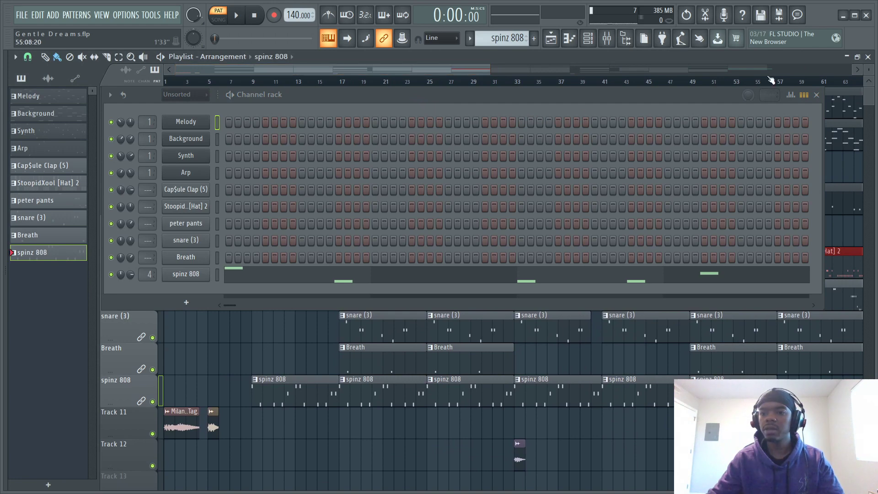
left_click(817, 95)
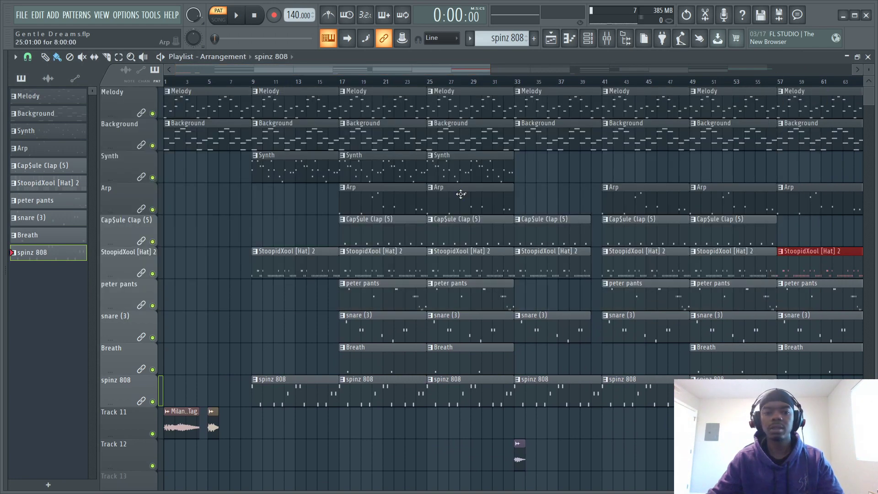
left_click(224, 21)
key("space")
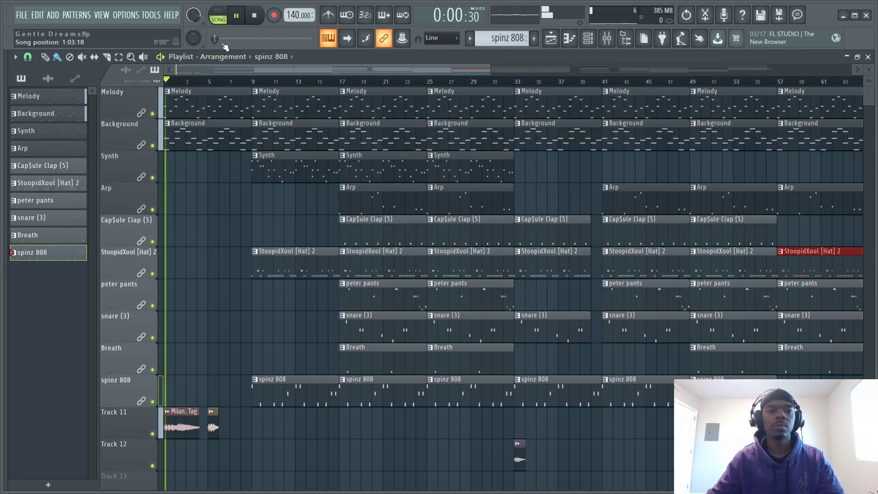